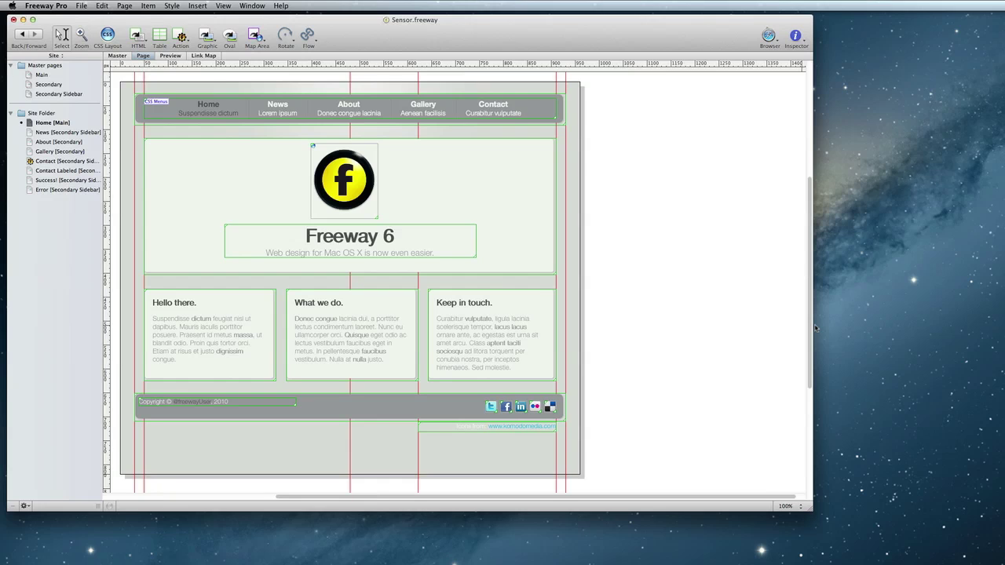
# Review the Success! and Error redirect pages, then open the Contact page and show the HTML form items
pyautogui.click(81, 169)
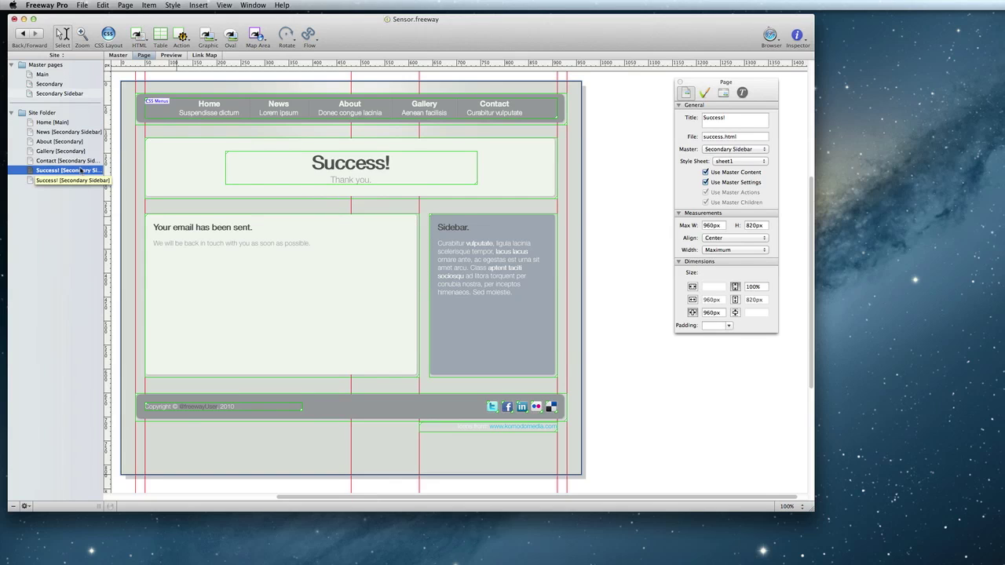
pyautogui.click(49, 180)
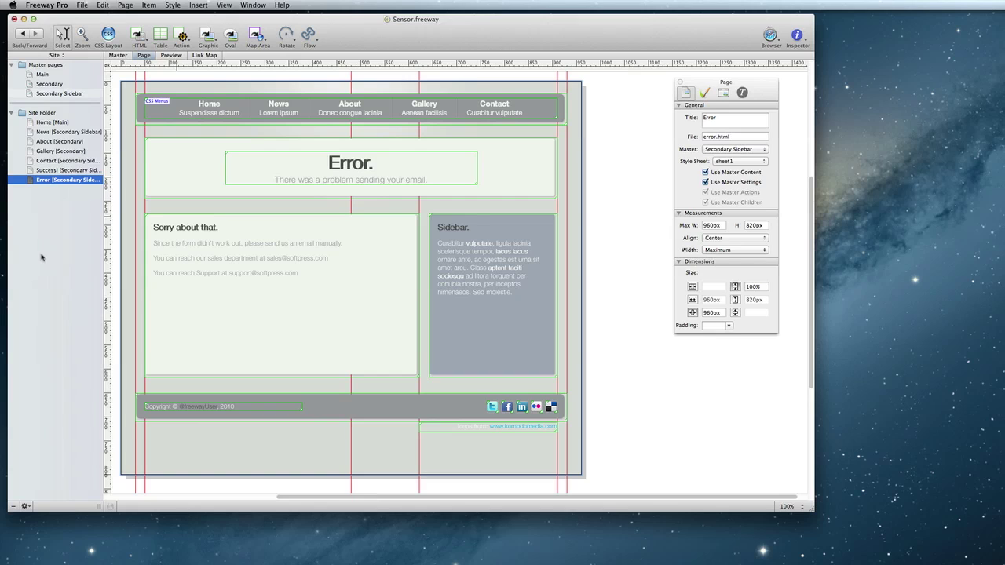
pyautogui.click(62, 163)
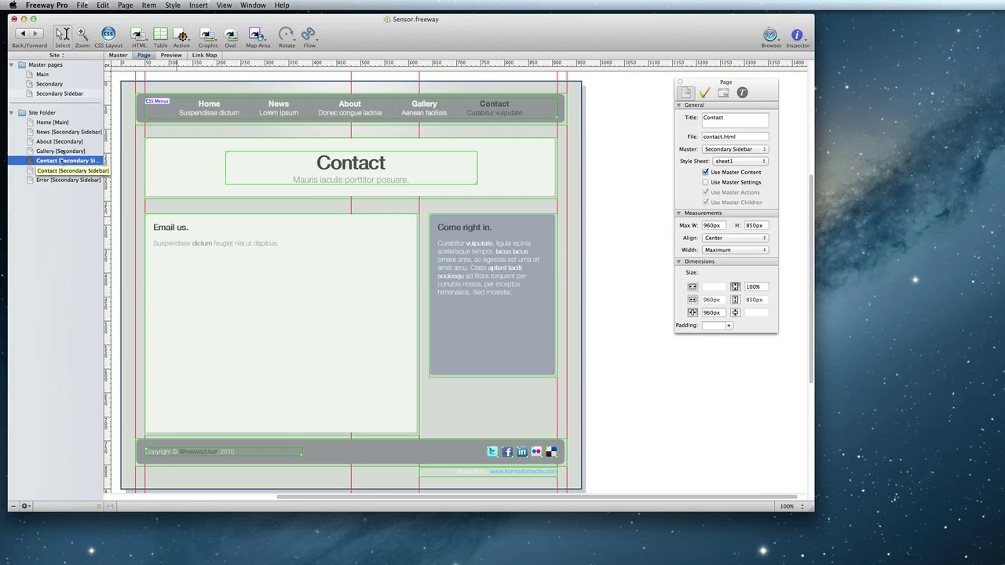
pyautogui.click(138, 37)
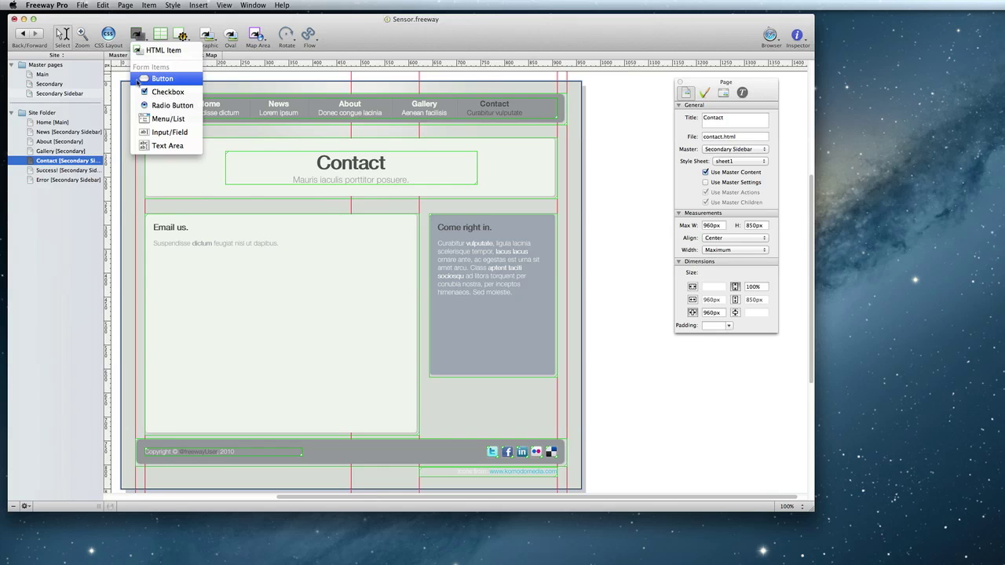
# Place an HTML item over the Email us area, paste in the form fields, and select the name field
pyautogui.click(162, 50)
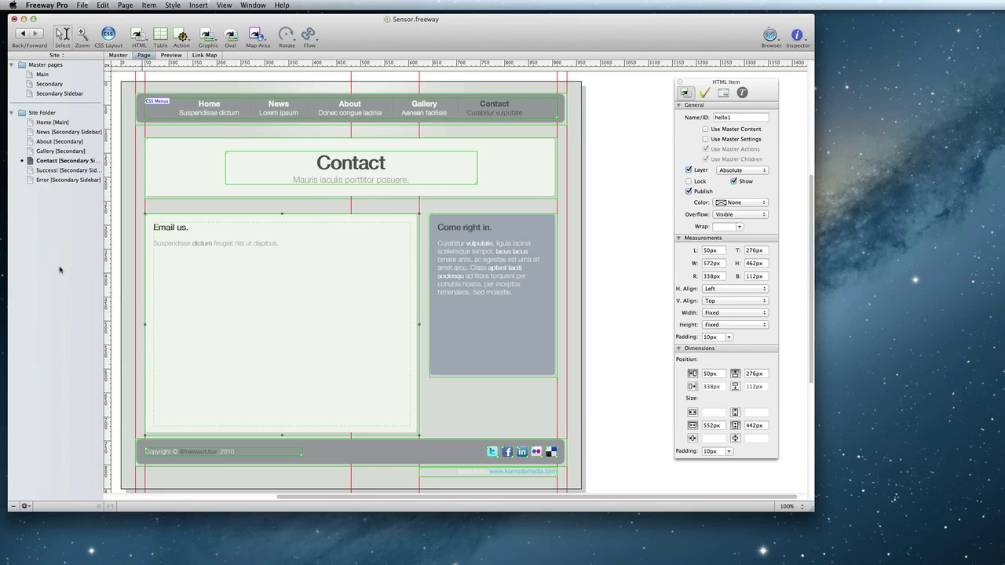
pyautogui.press('super+v')
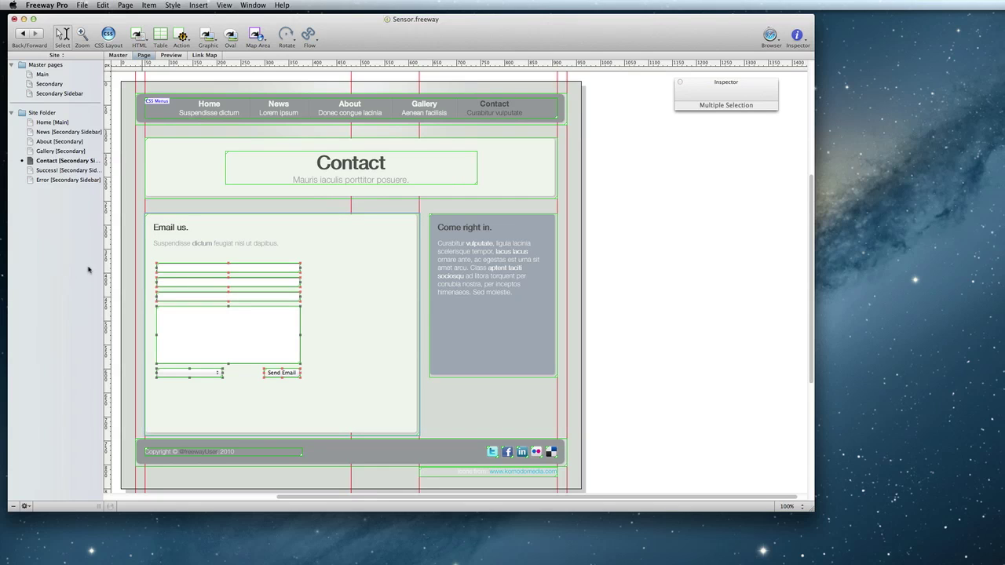
pyautogui.click(235, 268)
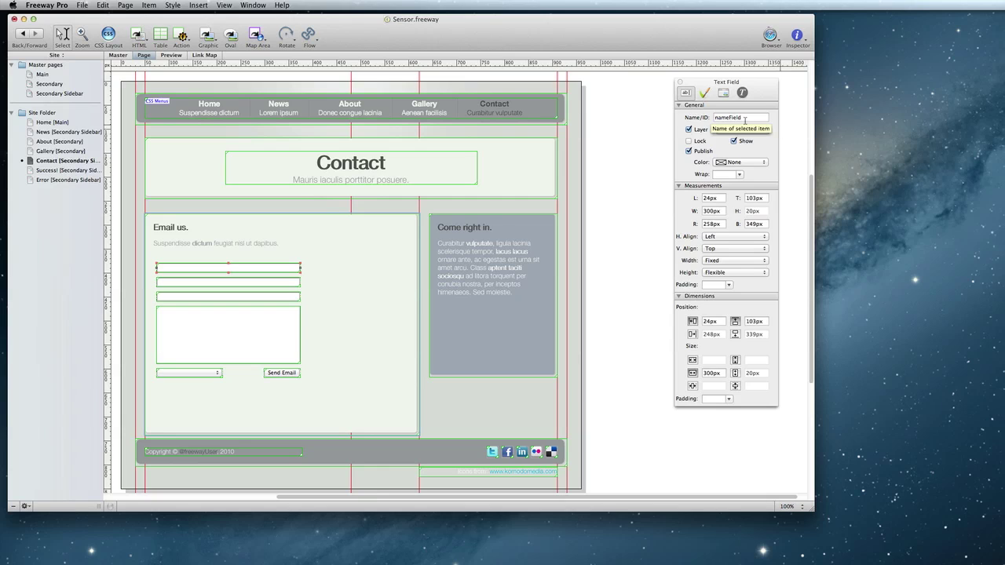
pyautogui.click(745, 119)
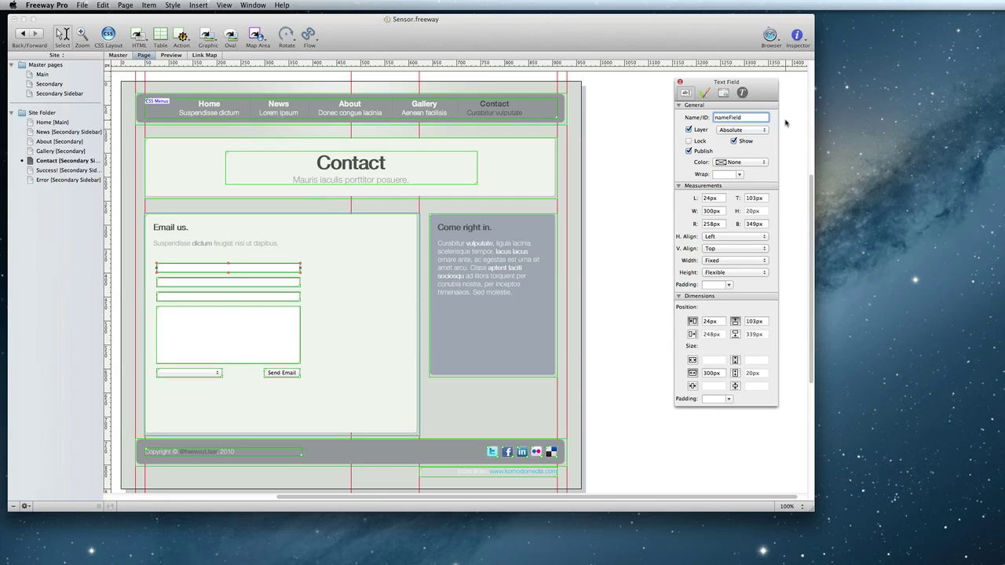
pyautogui.click(625, 175)
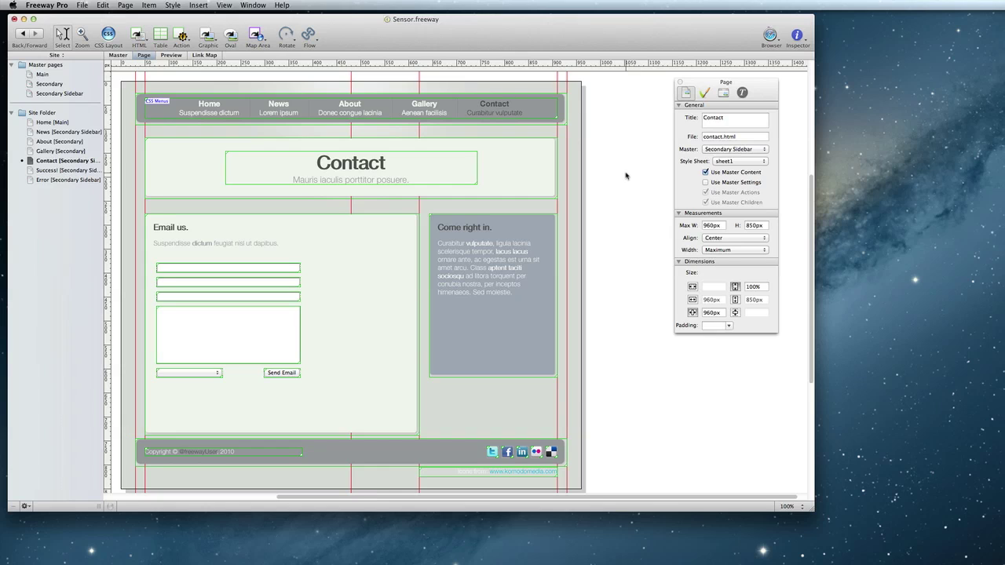
# Confirm HTML5 output, check the name field's 'Name' placeholder, and preview the Contact page
pyautogui.click(724, 94)
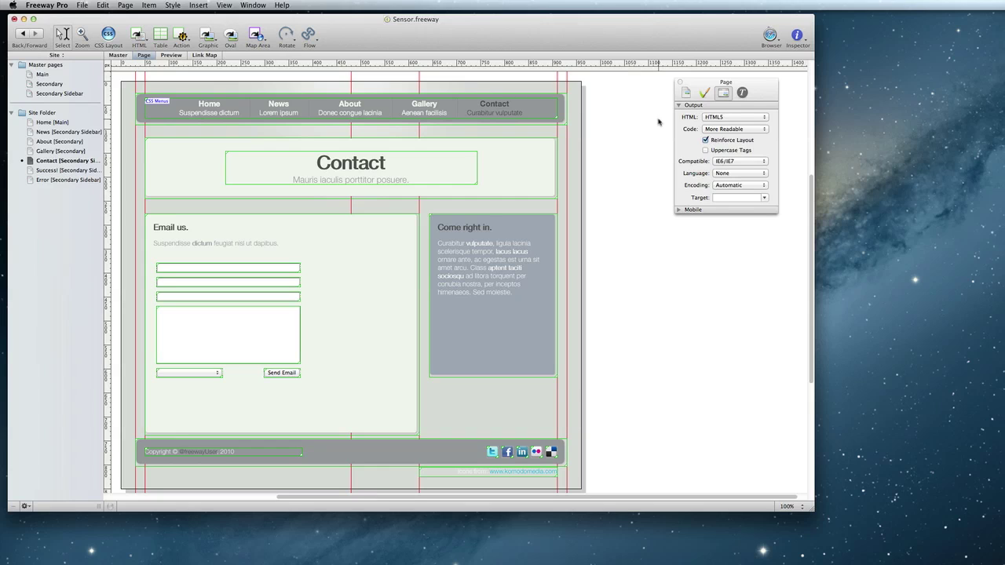
pyautogui.click(270, 270)
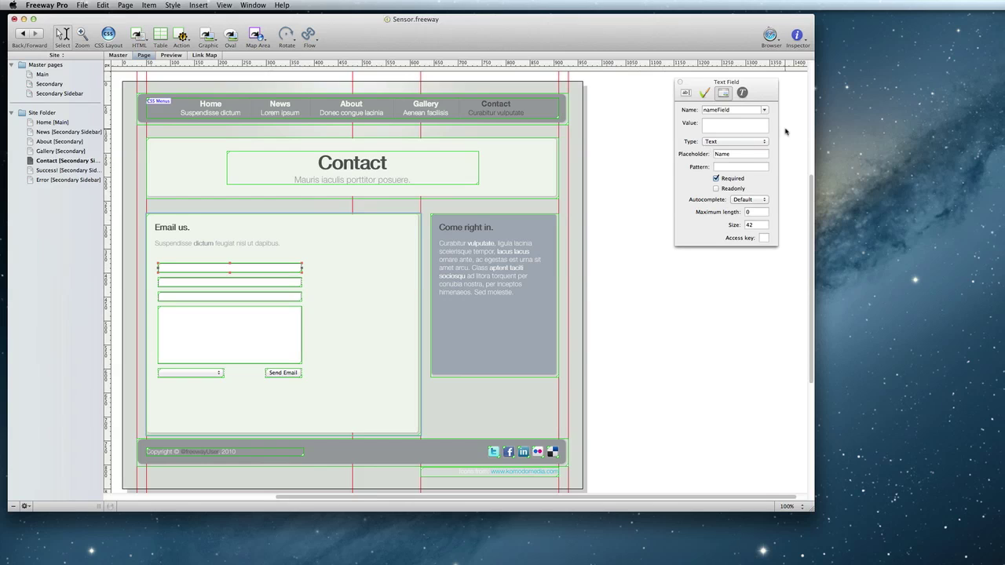
pyautogui.click(765, 153)
pyautogui.click(170, 55)
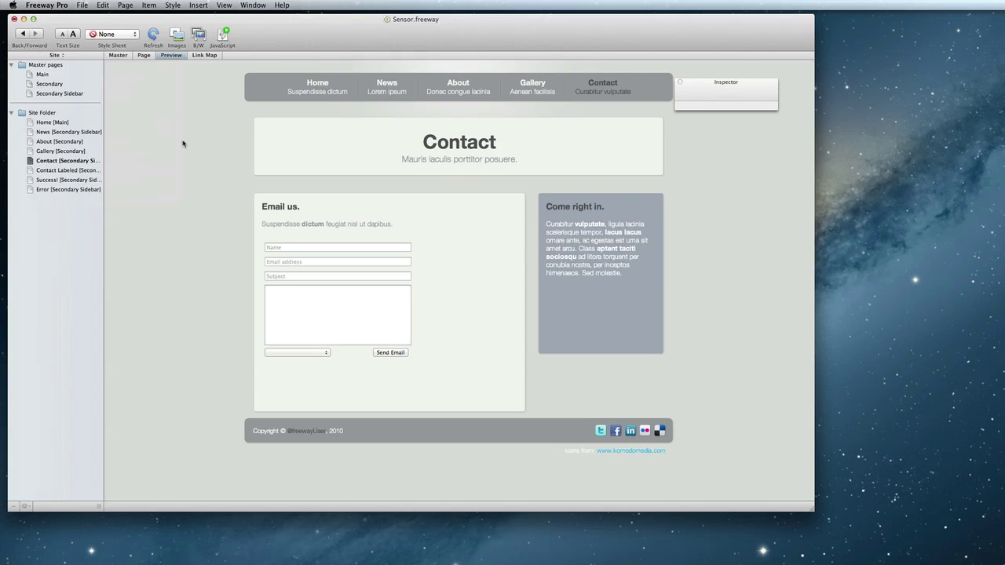
# Give the Contact Labeled page's Name field a Color 2 background and black border, preview, then reopen Contact
pyautogui.click(82, 171)
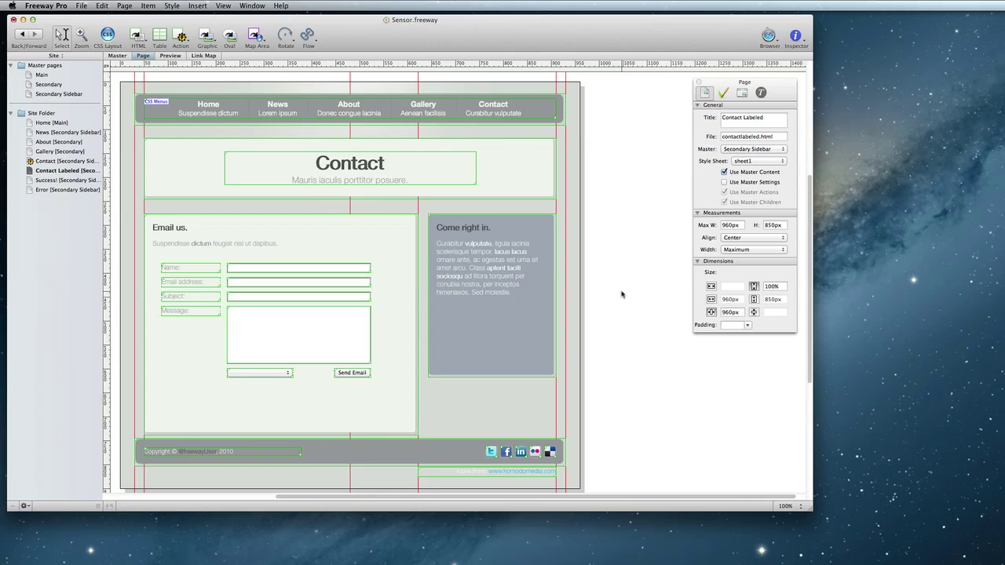
pyautogui.click(361, 271)
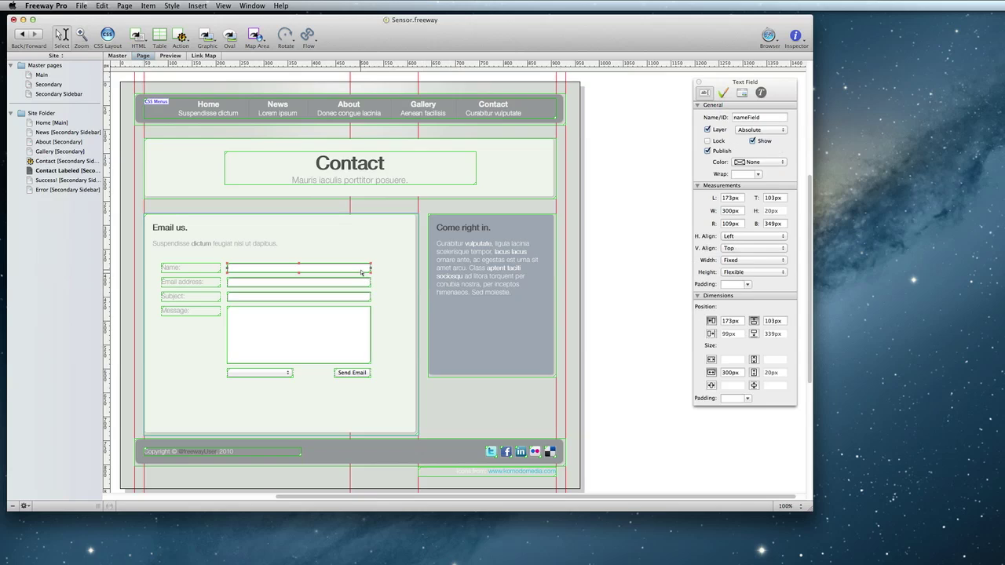
pyautogui.click(725, 94)
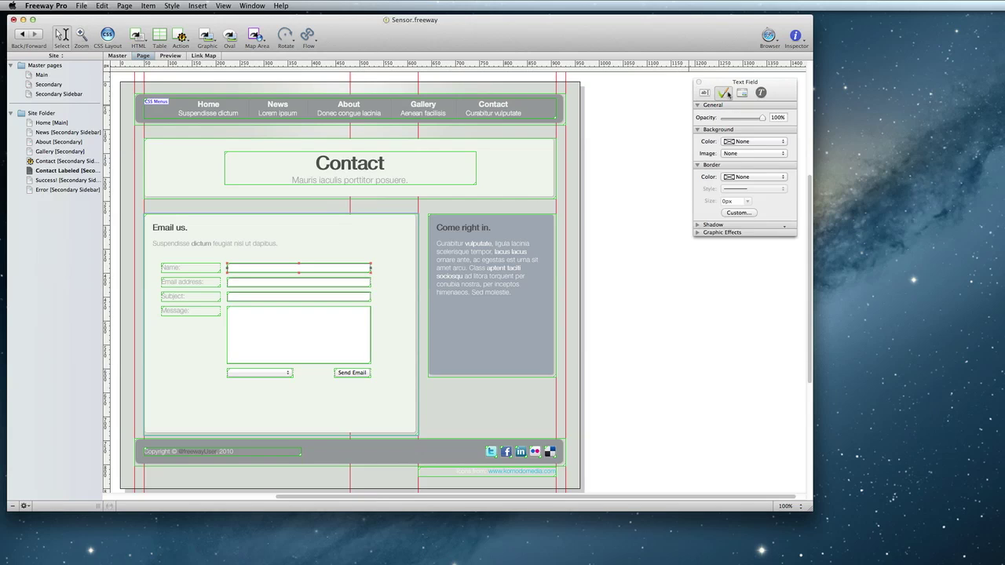
pyautogui.click(766, 141)
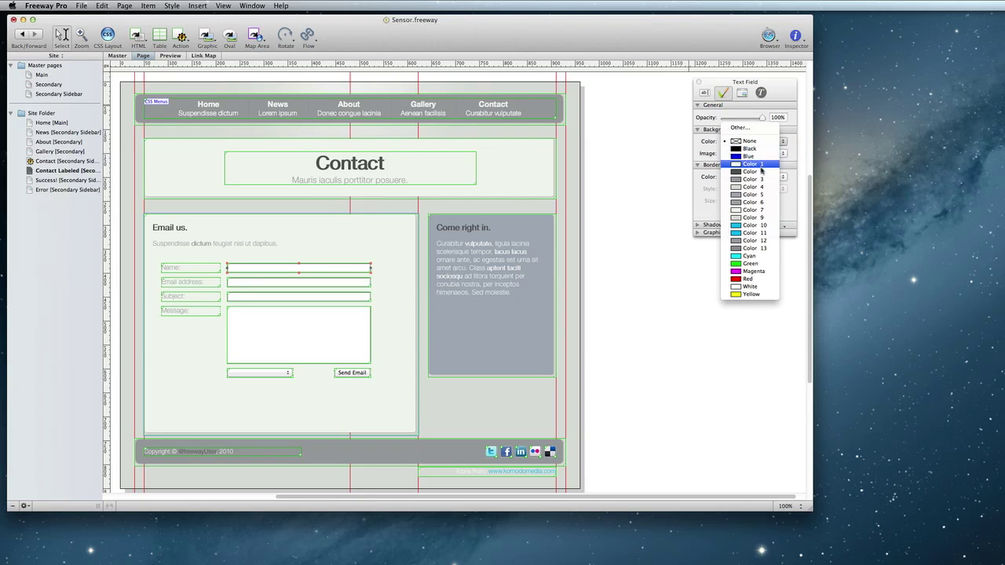
pyautogui.click(760, 171)
pyautogui.click(760, 177)
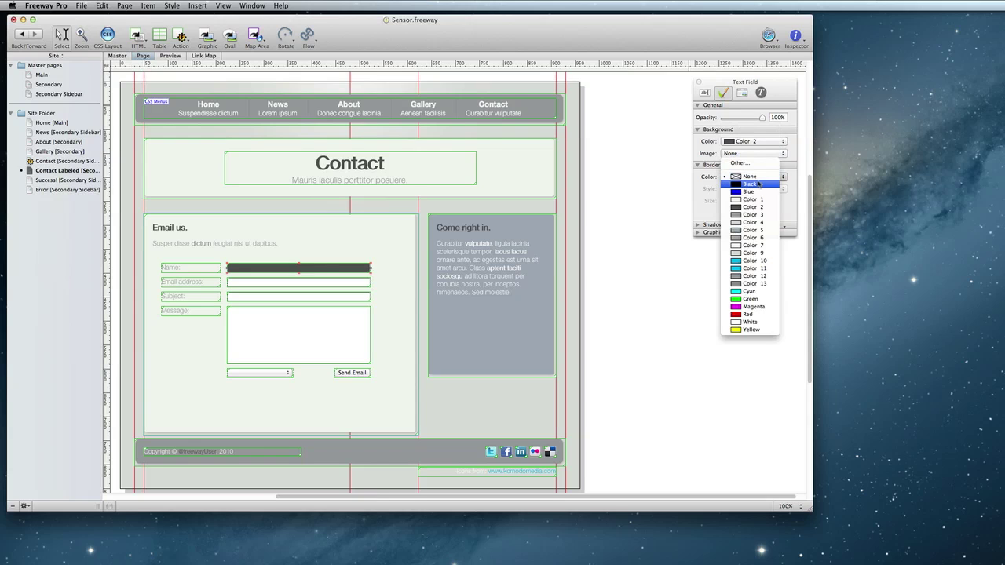
pyautogui.click(759, 184)
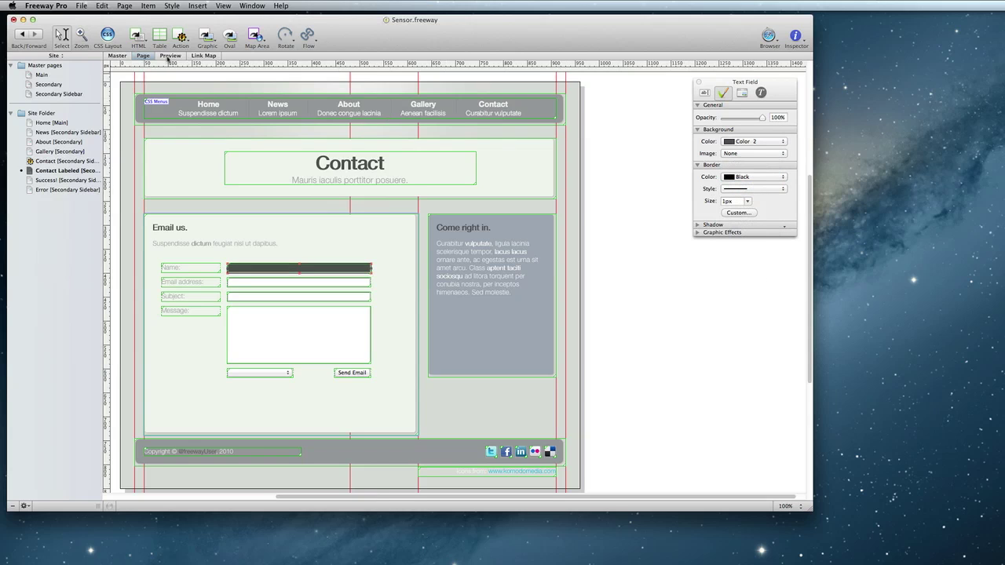
pyautogui.click(168, 56)
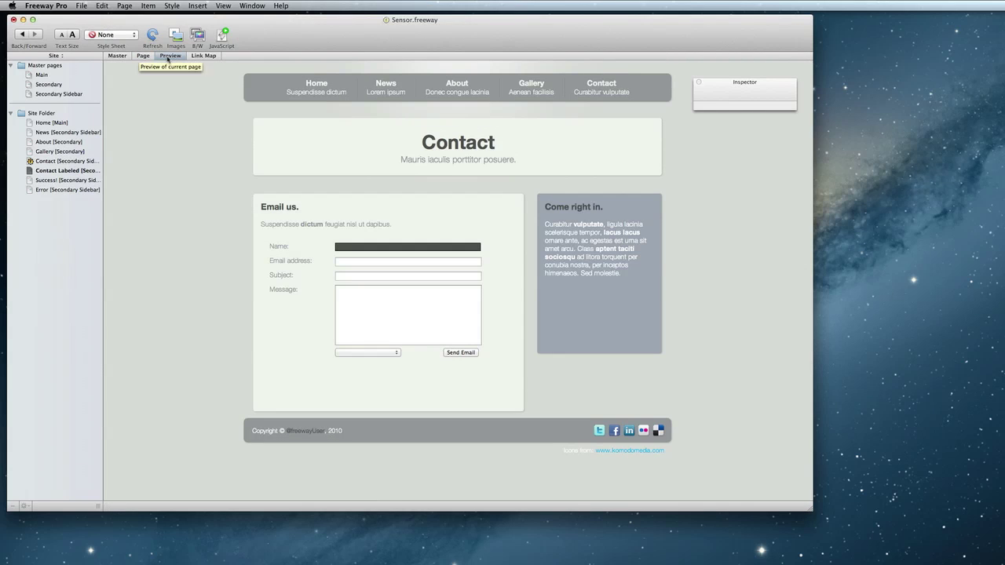
pyautogui.click(57, 161)
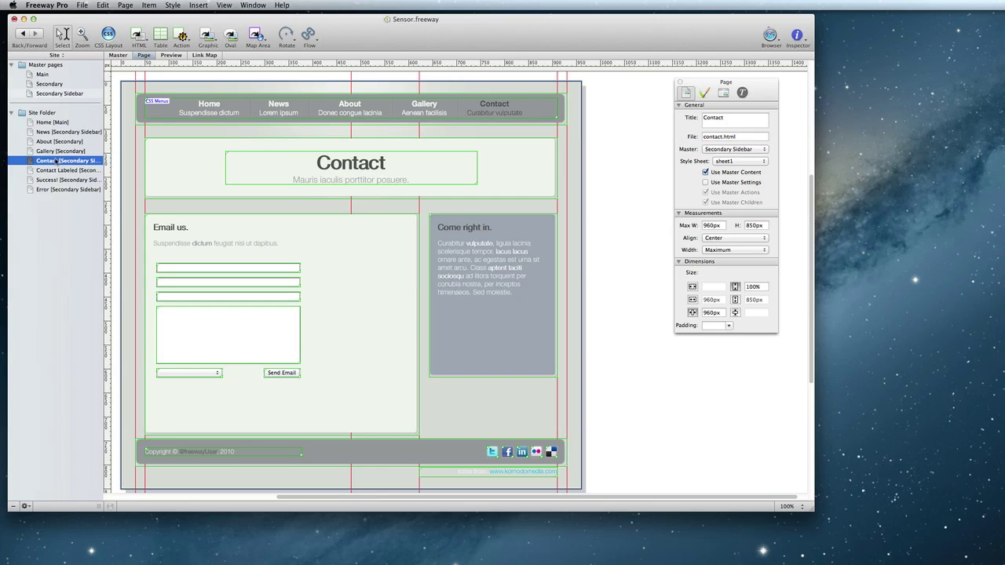
# Attach a Send Form page action to the Contact page and show its settings in the Actions window
pyautogui.click(126, 4)
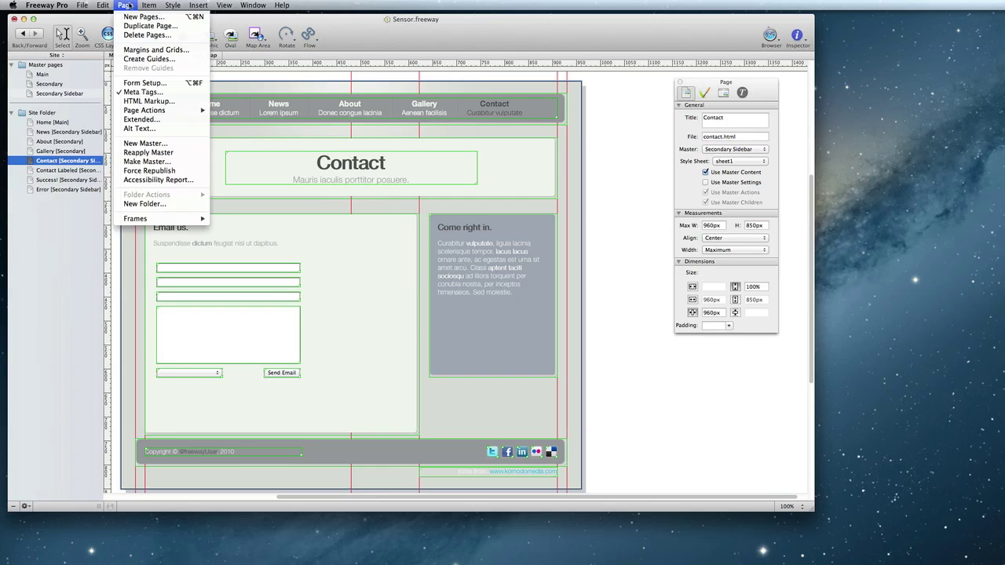
pyautogui.moveTo(143, 112)
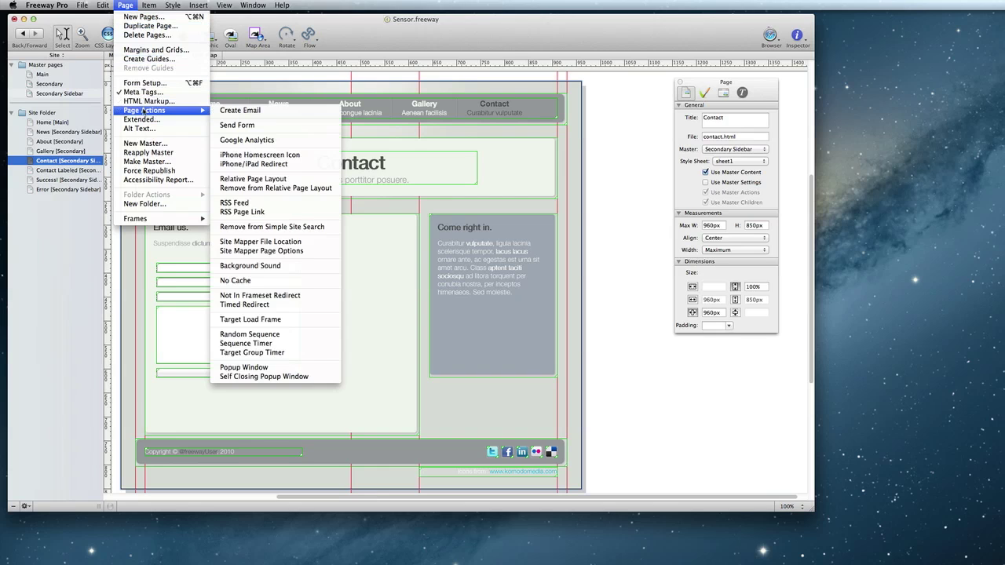
pyautogui.click(280, 127)
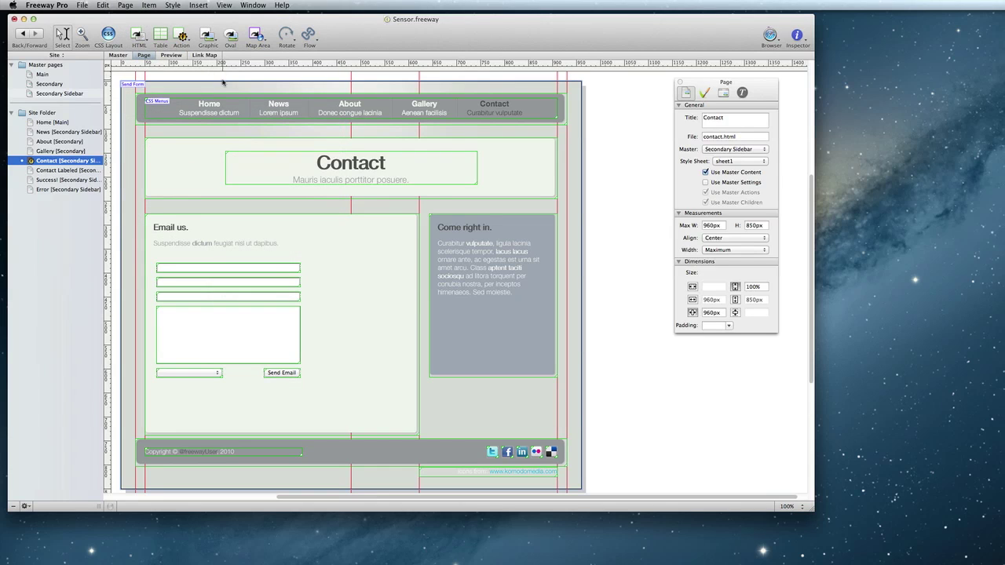
pyautogui.click(262, 5)
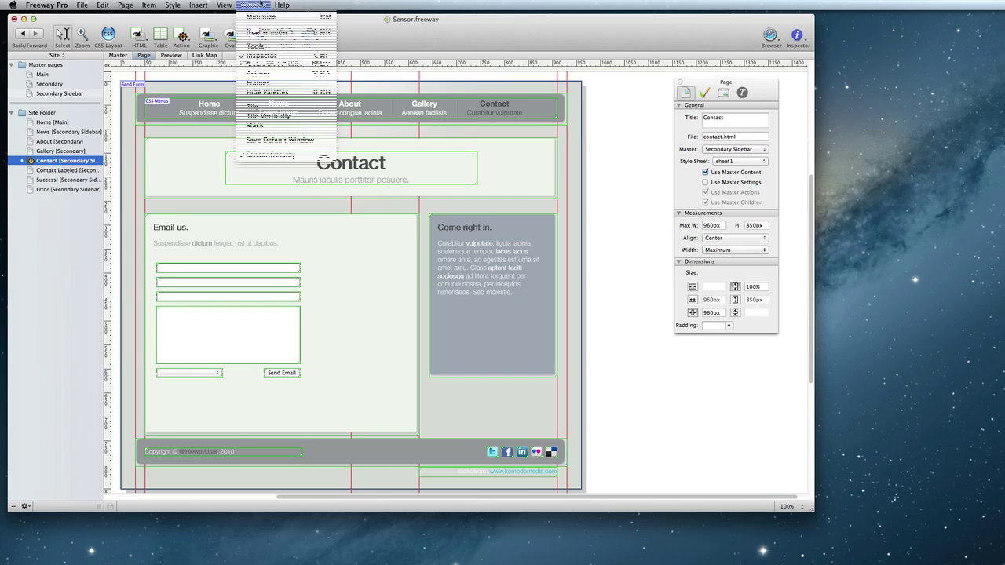
pyautogui.click(272, 74)
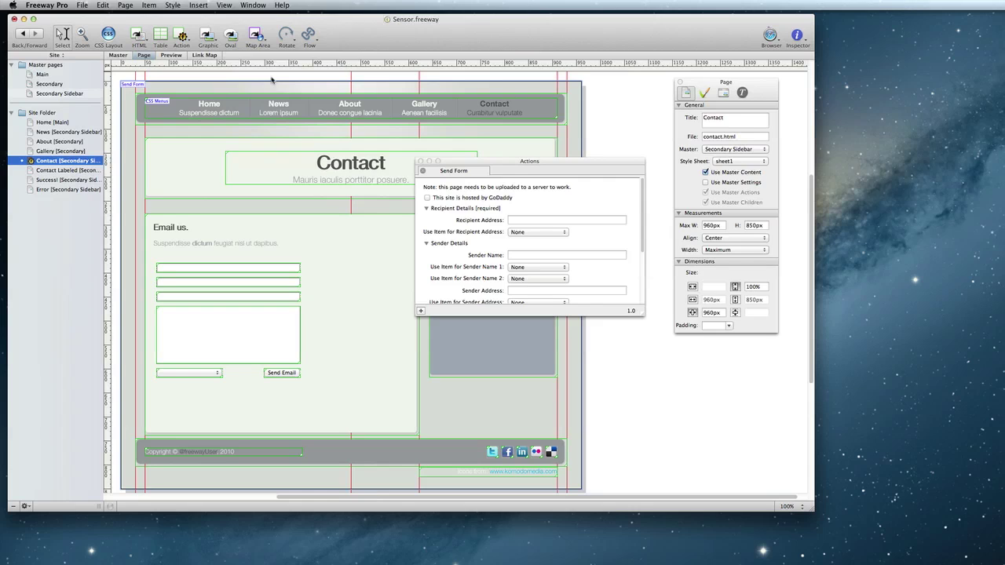
# Set the Send Form recipient address to the support e-mail address
pyautogui.click(534, 220)
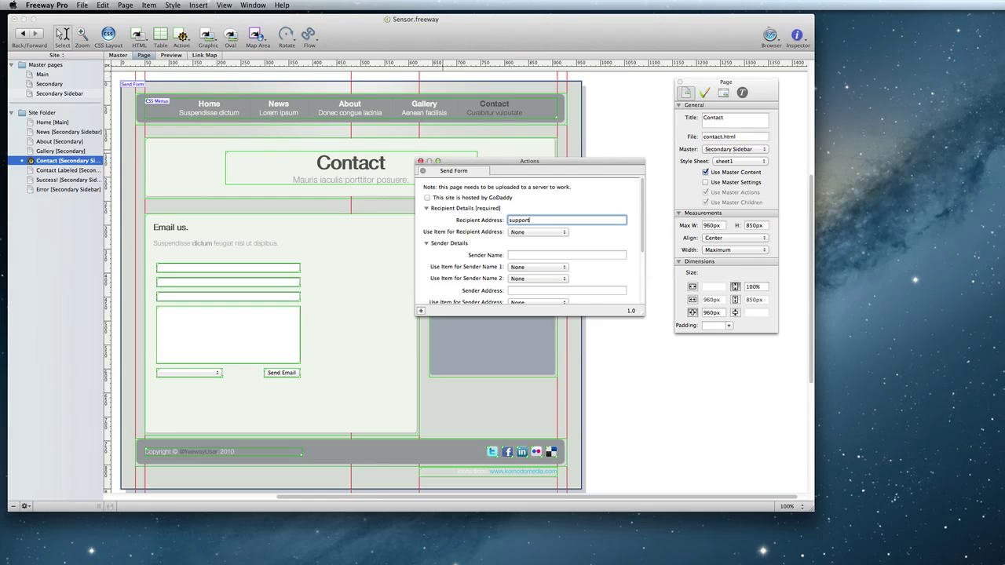
pyautogui.moveTo(642, 209); pyautogui.dragTo(640, 236)
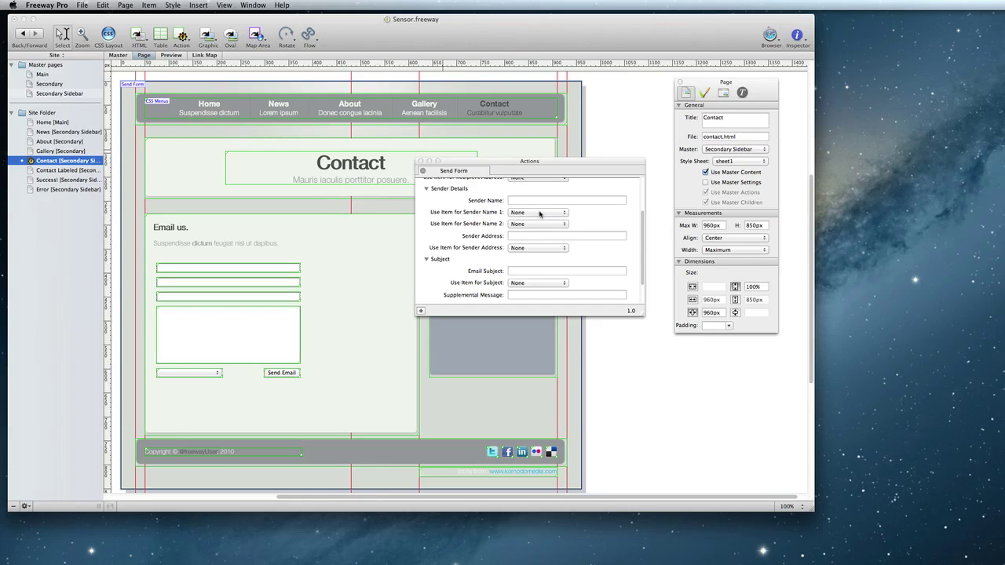
# Map Sender Name to nameField, Sender Address to emailField, and Subject to subjectField
pyautogui.click(542, 213)
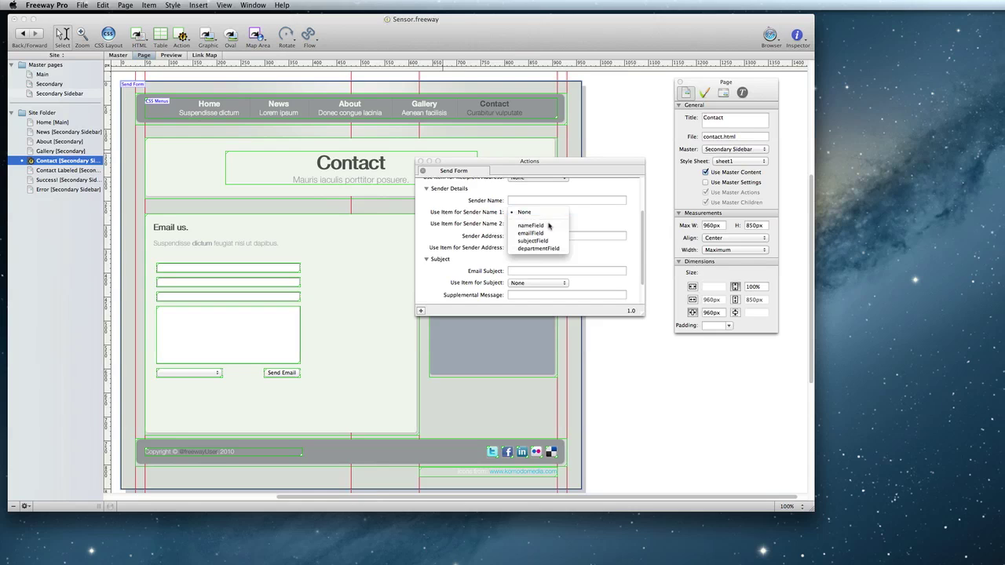
pyautogui.click(551, 226)
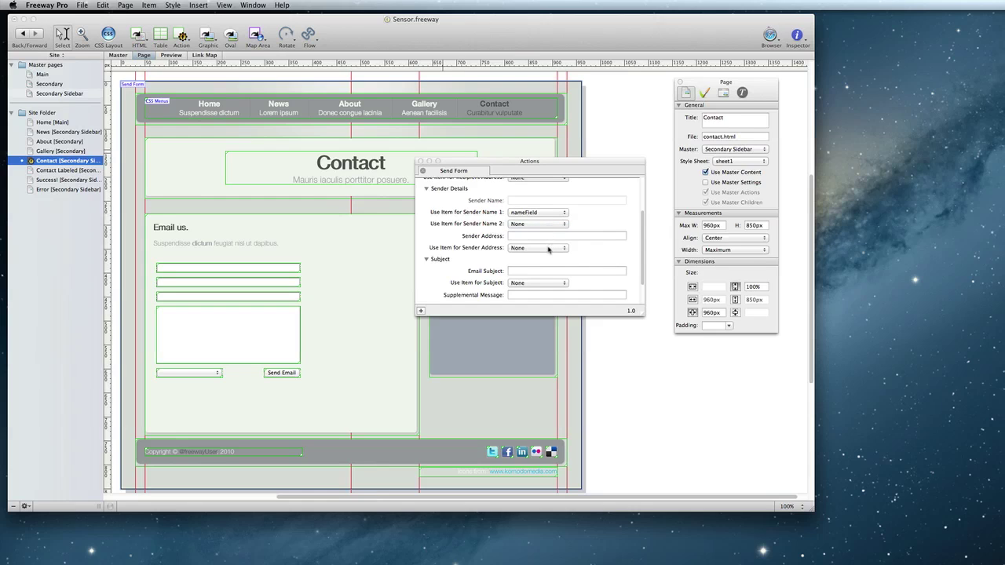
pyautogui.click(549, 248)
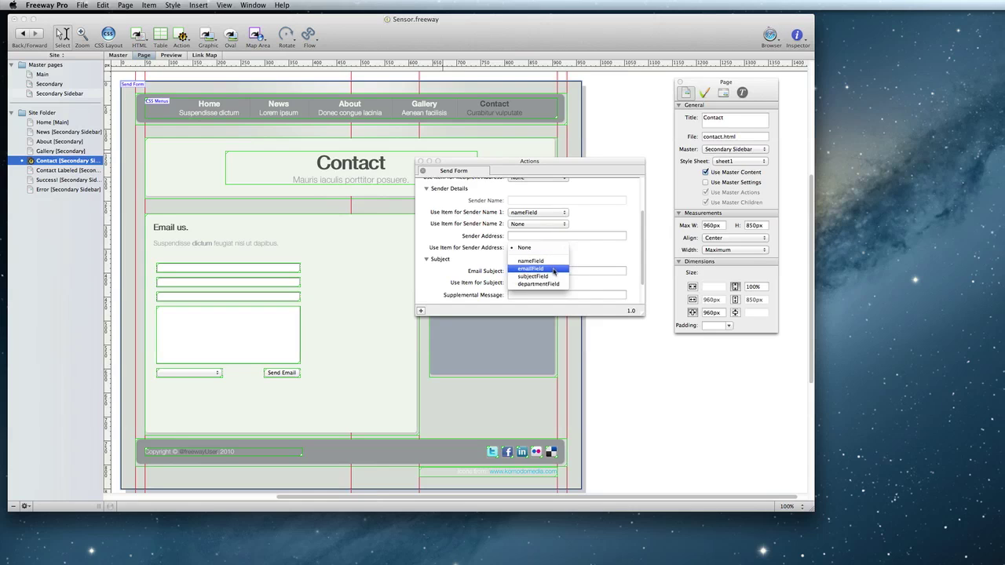
pyautogui.click(554, 271)
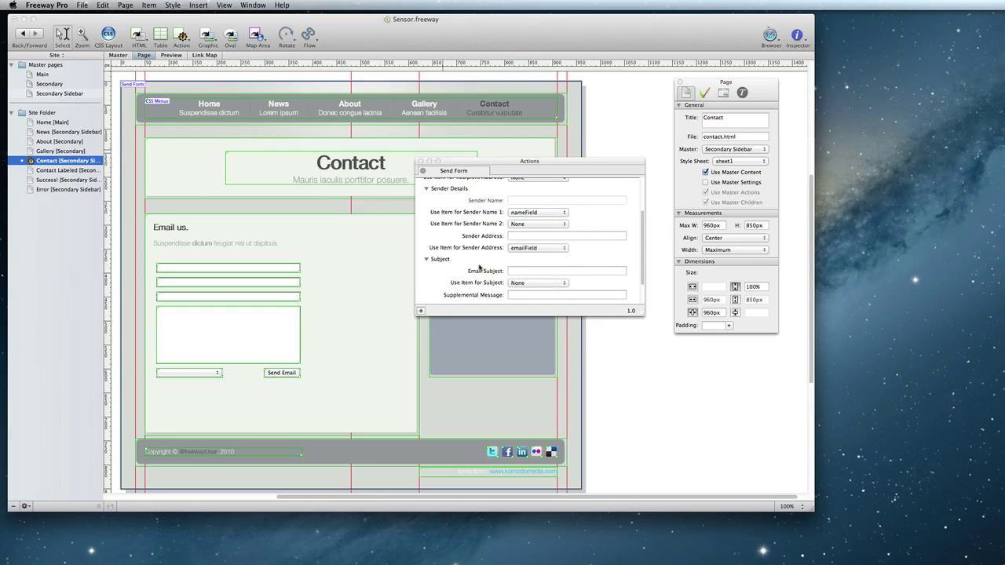
pyautogui.scroll(-3, 471, 263)
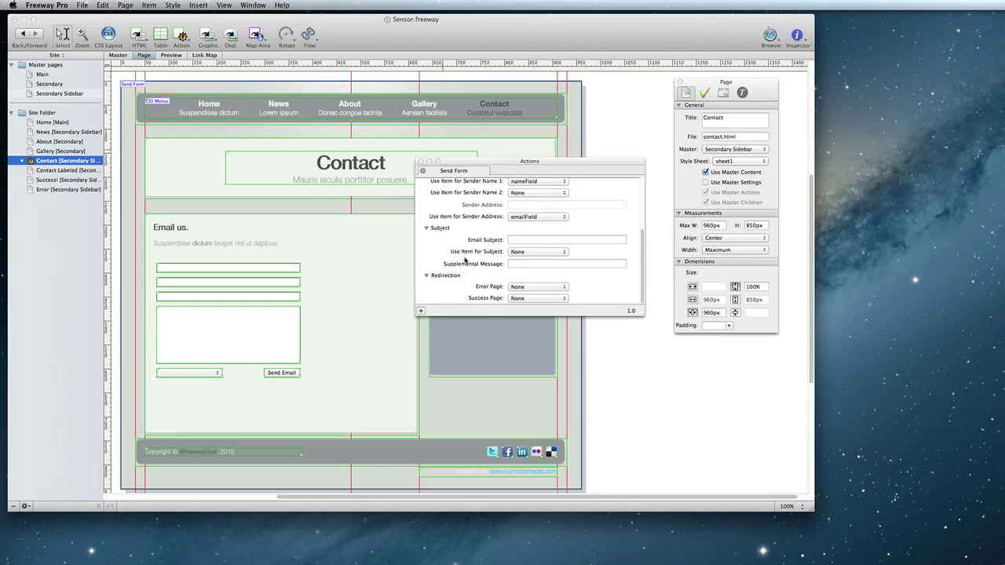
pyautogui.click(554, 251)
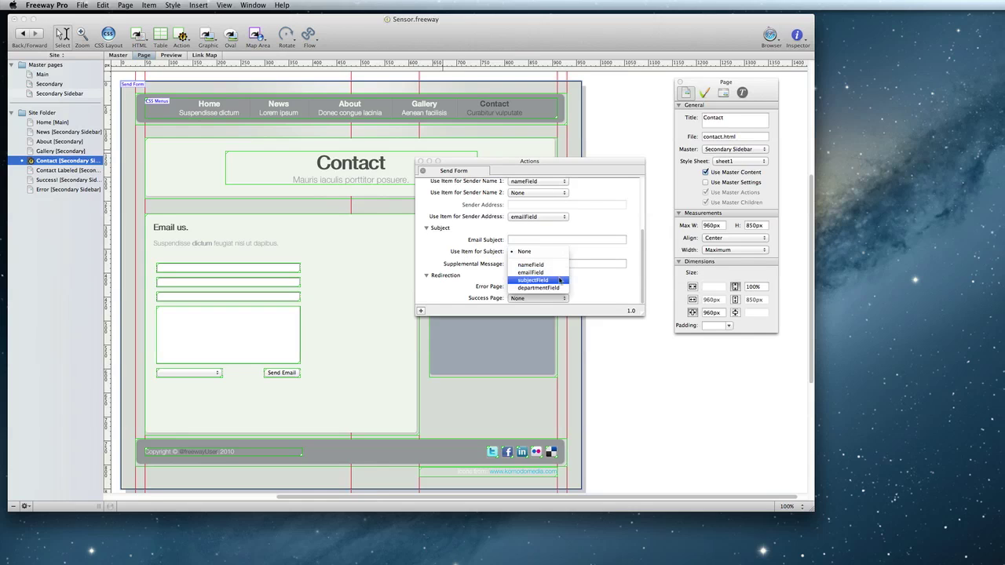
pyautogui.click(560, 280)
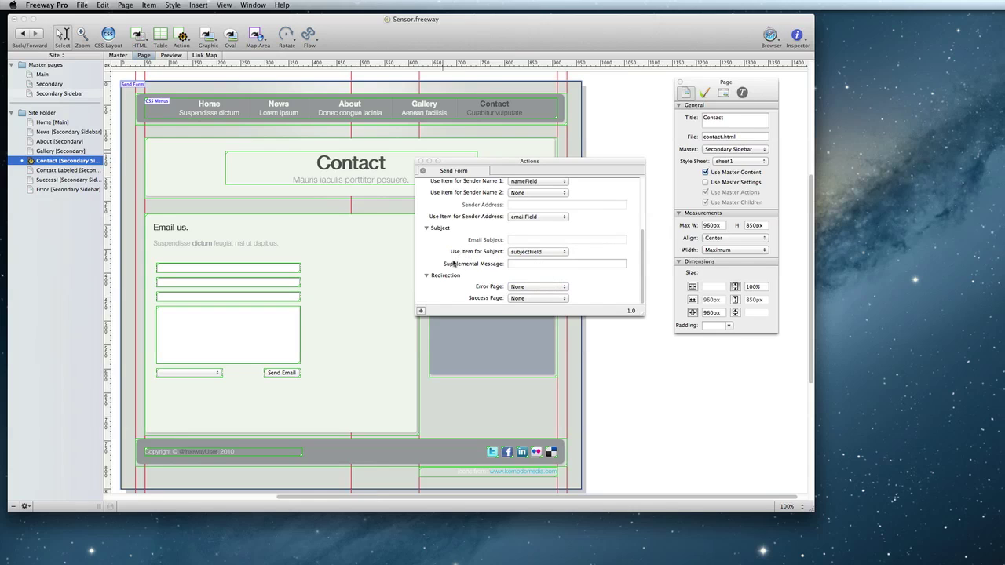
# Set the Error Page redirect to the Error page and the Success Page redirect to Success!
pyautogui.click(553, 288)
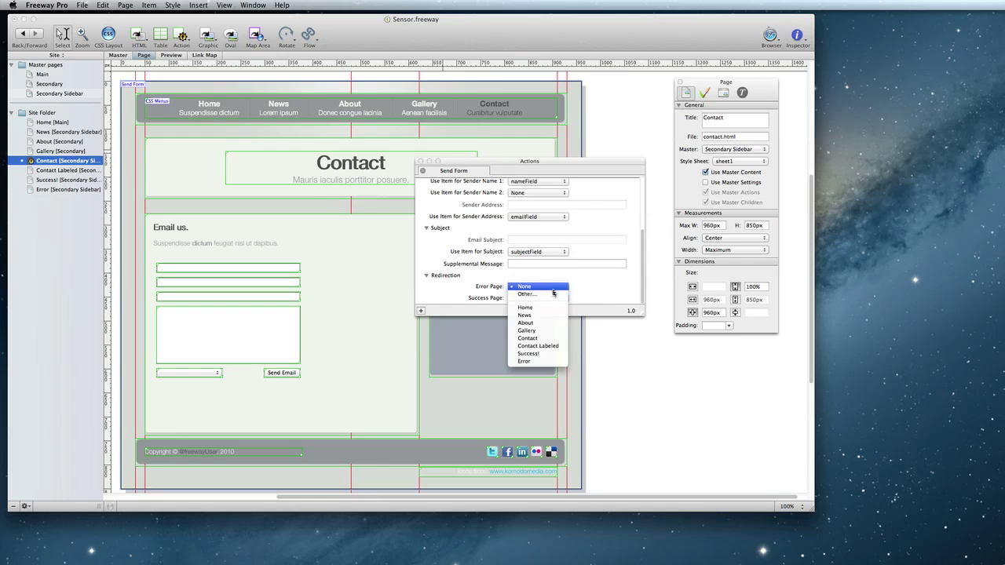
pyautogui.click(530, 361)
pyautogui.click(534, 303)
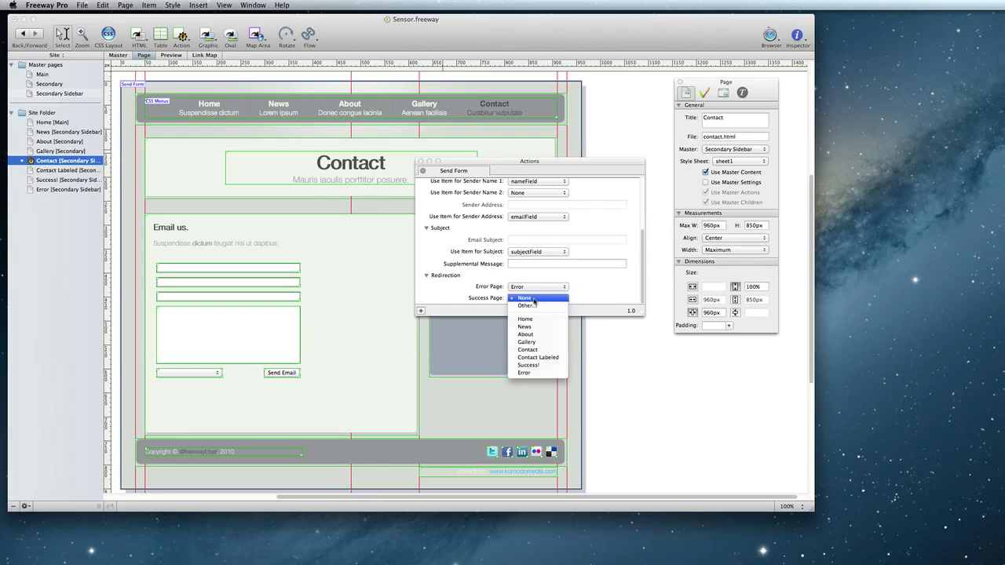
pyautogui.click(543, 367)
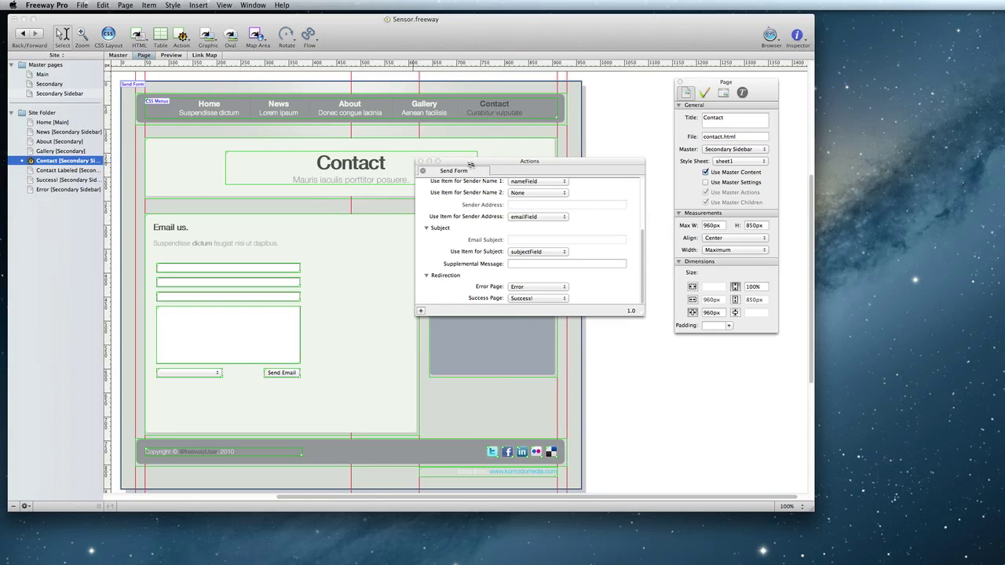
# Move the Actions palette aside and show the departmentField menu's empty choice list in the Inspector
pyautogui.moveTo(461, 167); pyautogui.dragTo(625, 336)
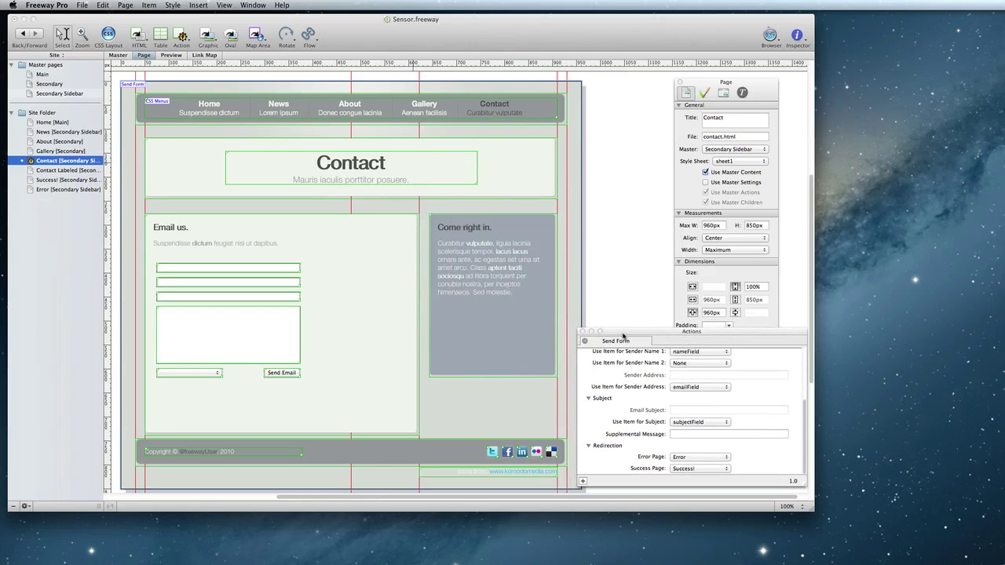
pyautogui.click(189, 374)
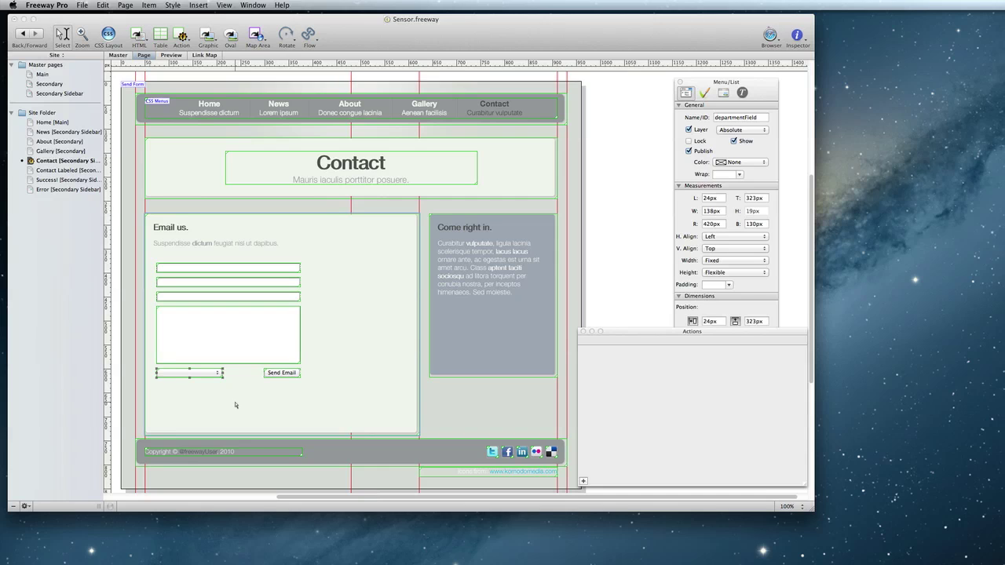
pyautogui.click(723, 93)
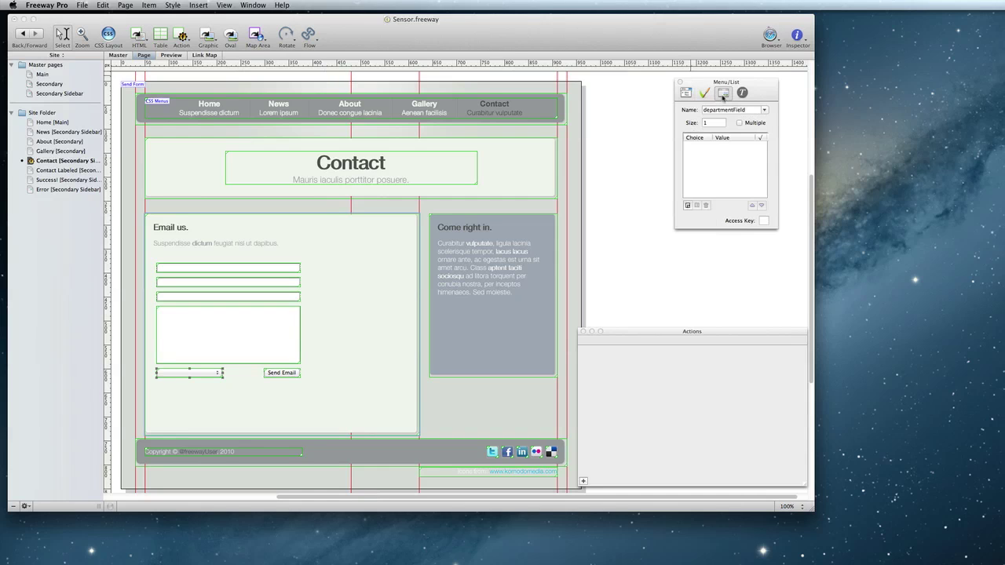
# Add a Sales choice to the department menu with the sales e-mail address as its value
pyautogui.click(687, 205)
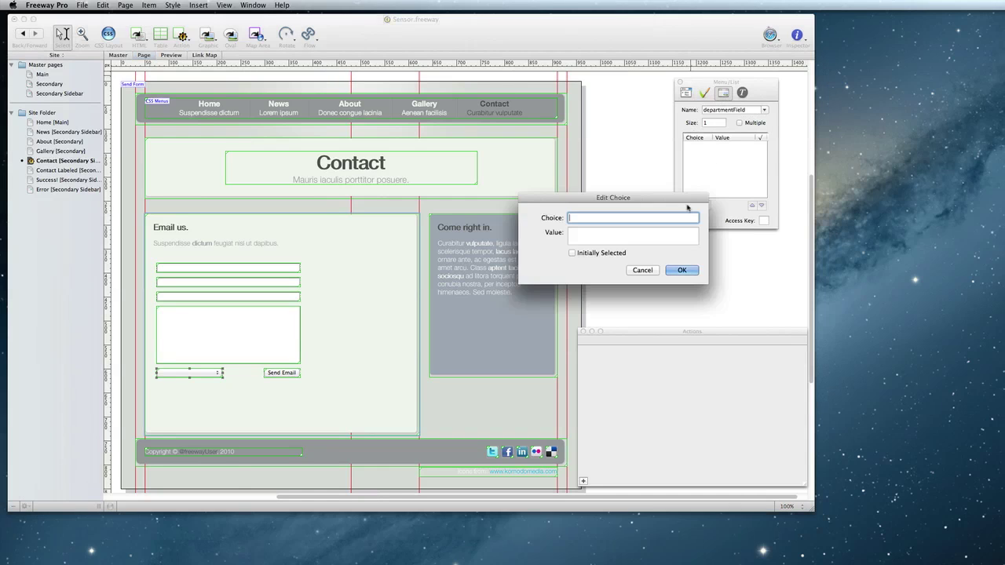
pyautogui.write('Sales')
pyautogui.press('Tab')
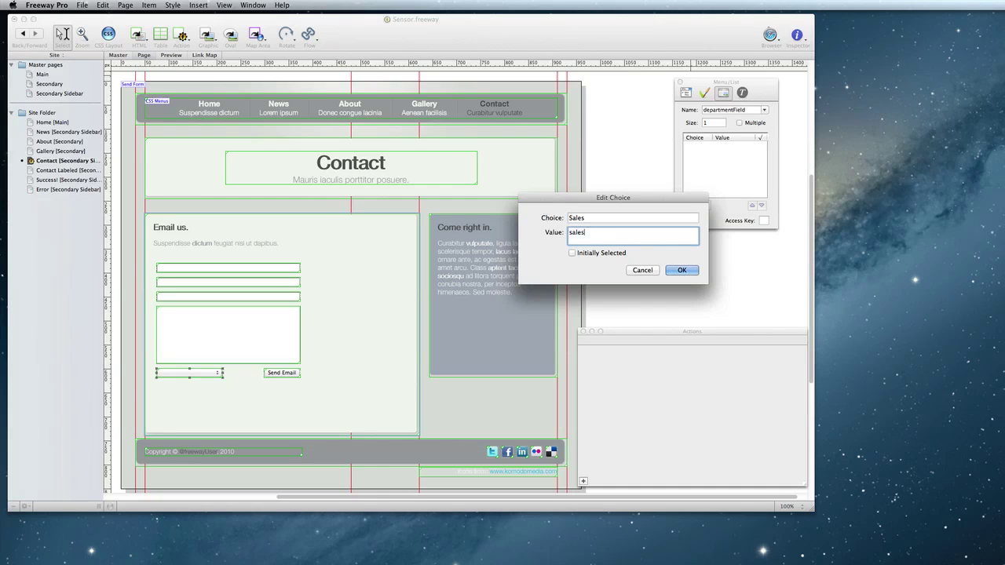
pyautogui.click(682, 270)
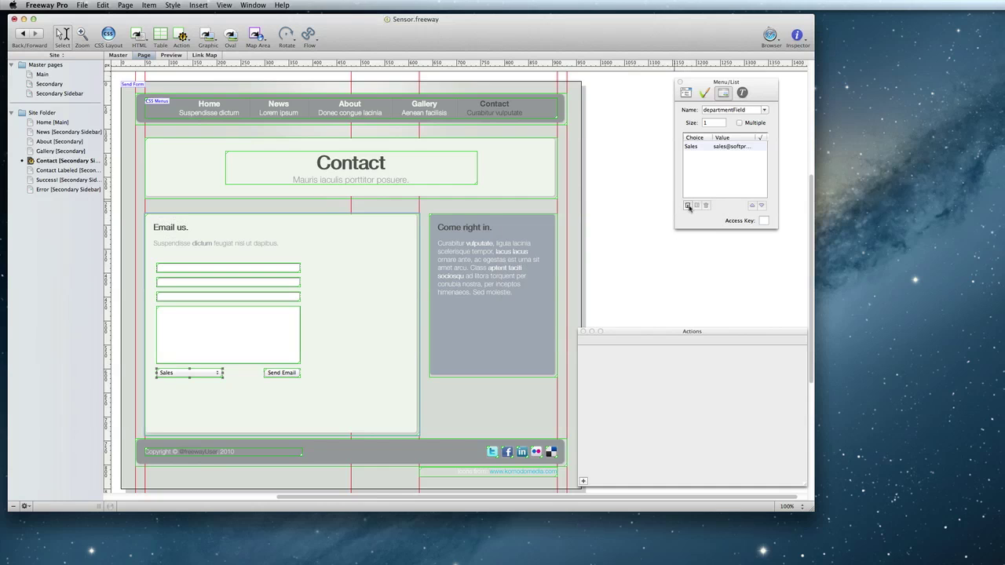
# Enter a second choice, Support, with the support e-mail address as its value
pyautogui.click(687, 206)
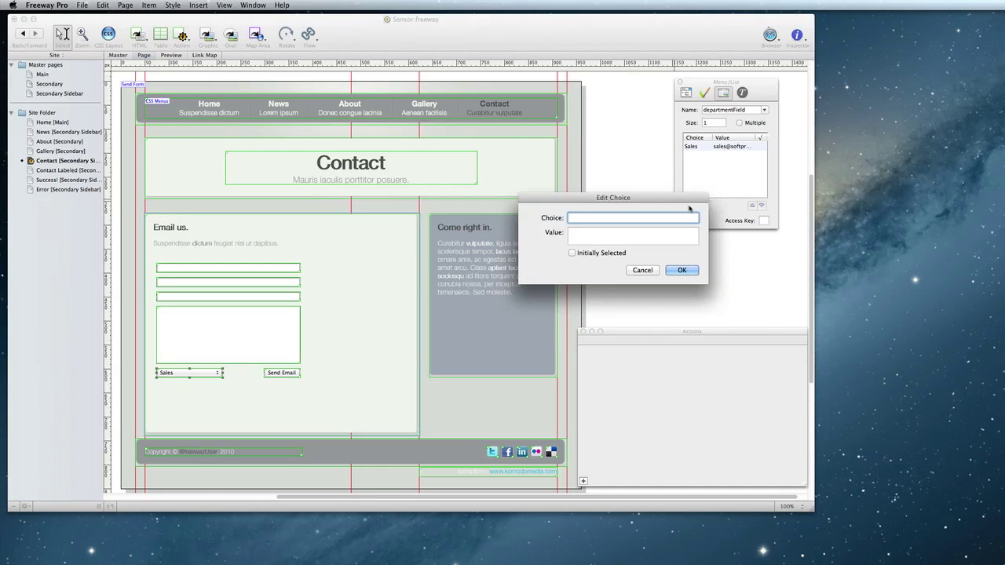
pyautogui.write('Support')
pyautogui.press('Tab')
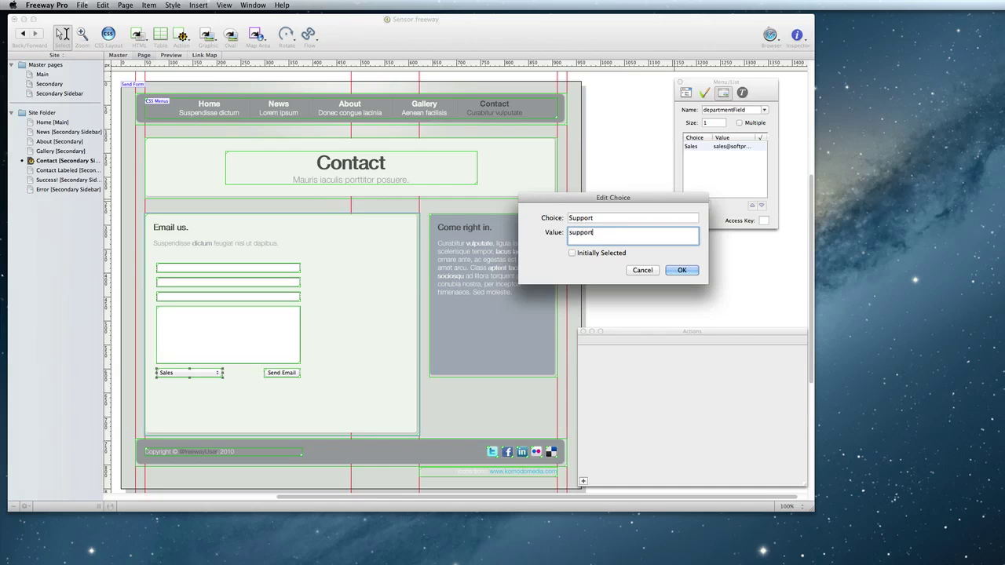
# Make Support the initially selected choice in the department menu and confirm it
pyautogui.click(614, 256)
pyautogui.press('Return')
pyautogui.click(628, 310)
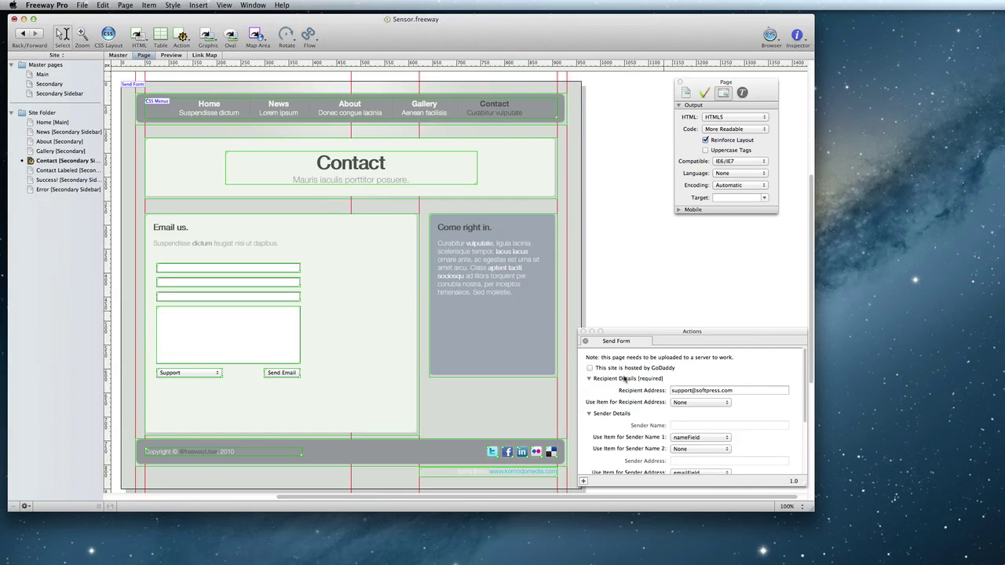
# Clear the fixed Send Form recipient address and take the recipient from departmentField instead
pyautogui.scroll(-1, 625, 379)
pyautogui.click(678, 376)
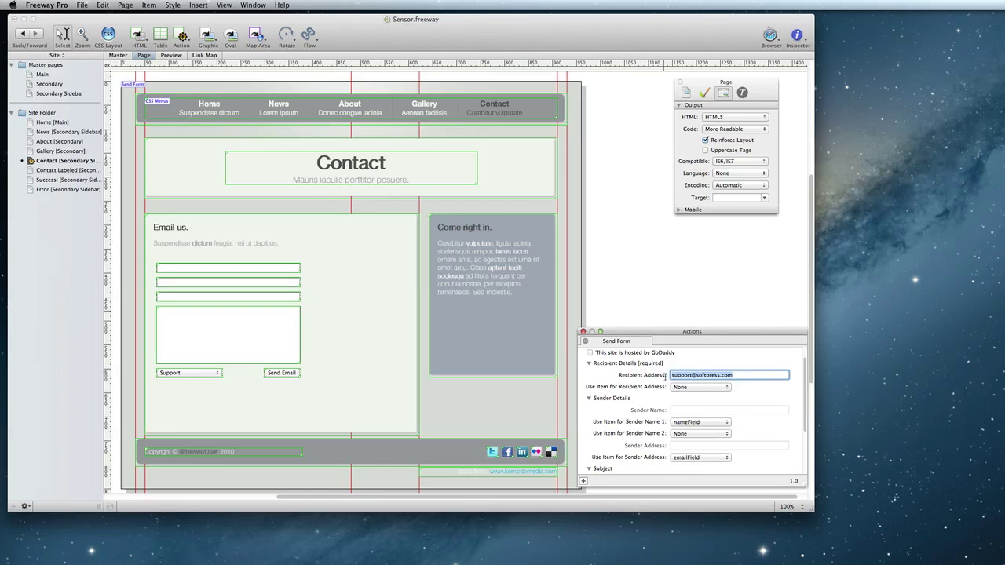
pyautogui.press('BackSpace')
pyautogui.click(688, 389)
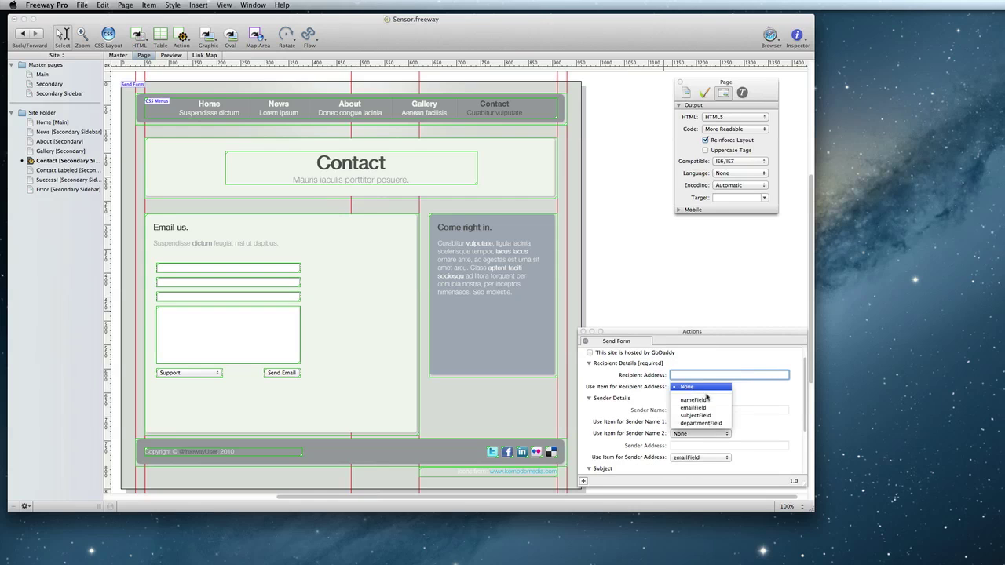
pyautogui.click(724, 427)
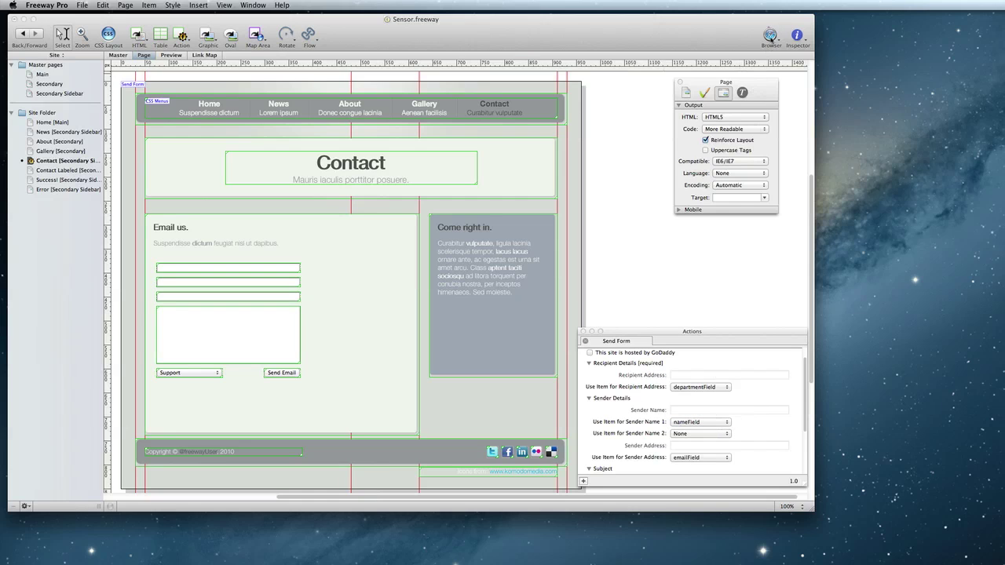
pyautogui.click(771, 37)
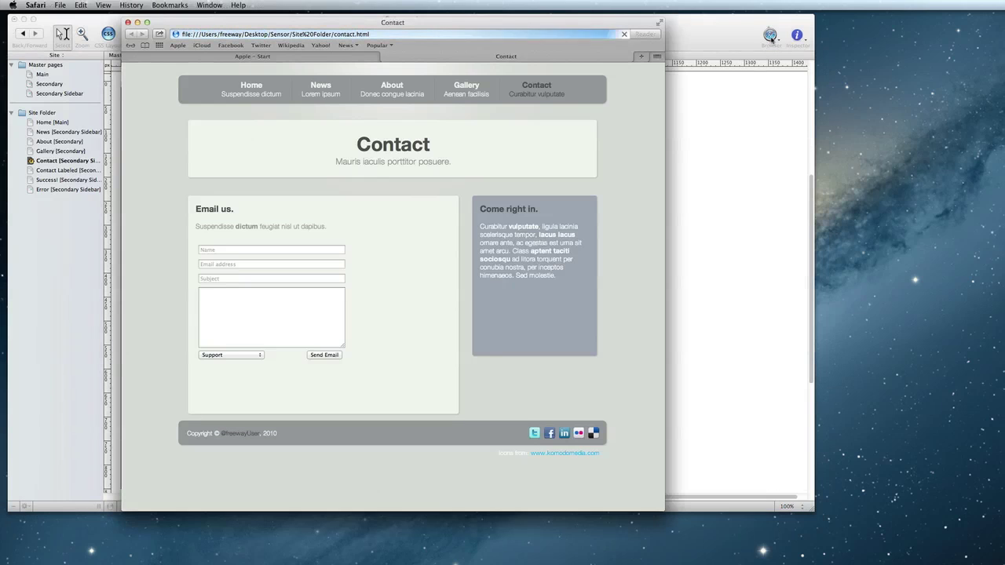
pyautogui.click(245, 356)
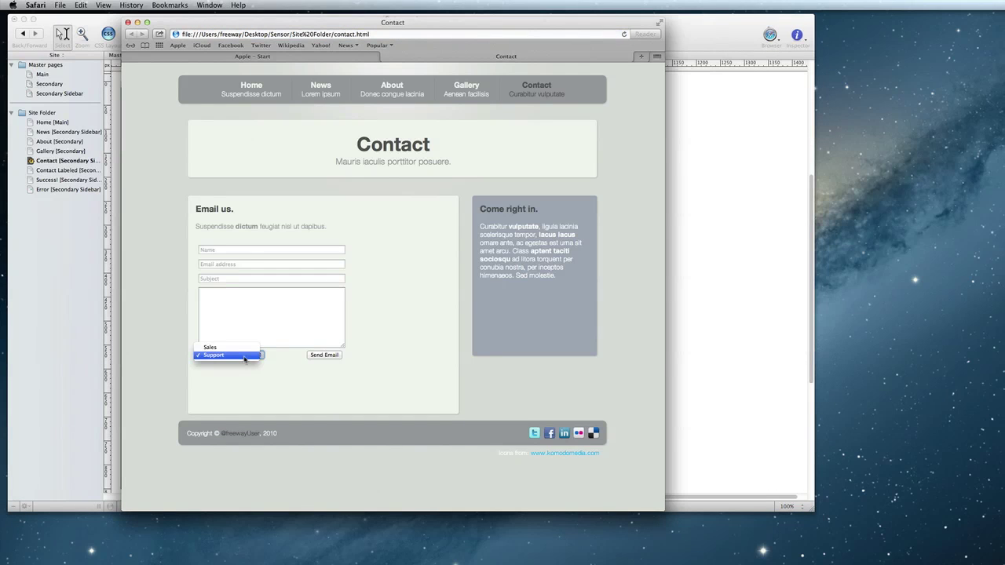
pyautogui.click(245, 355)
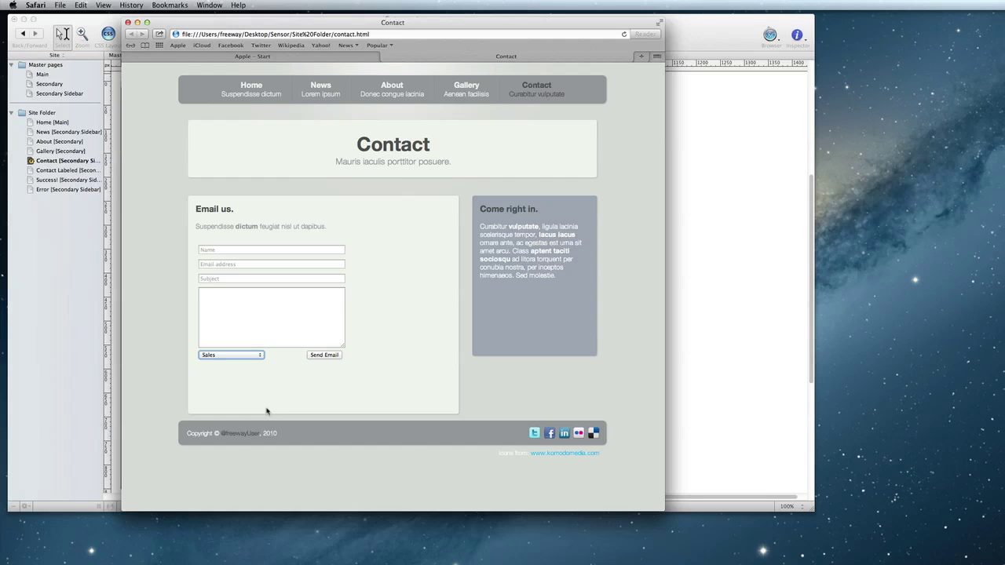
pyautogui.click(128, 23)
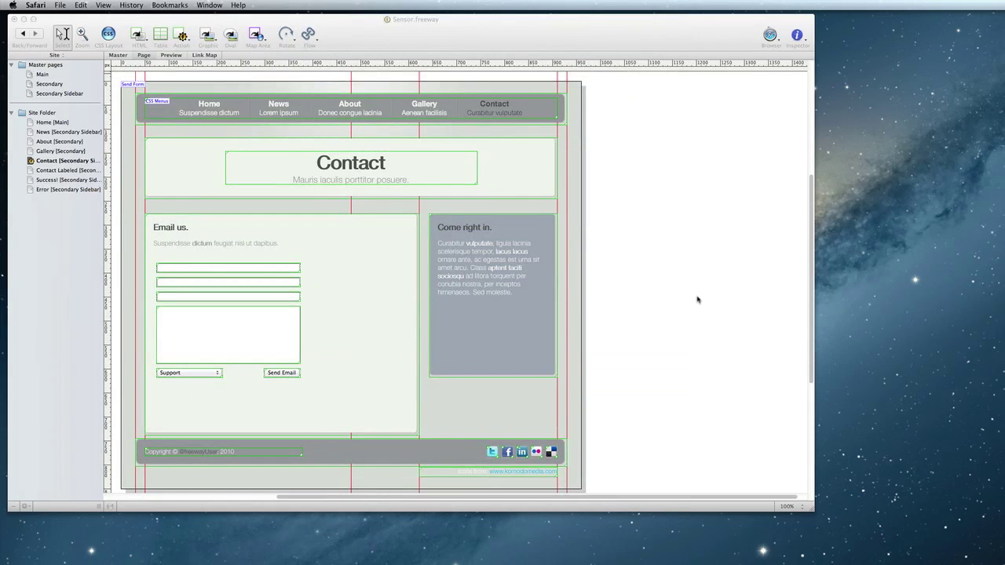